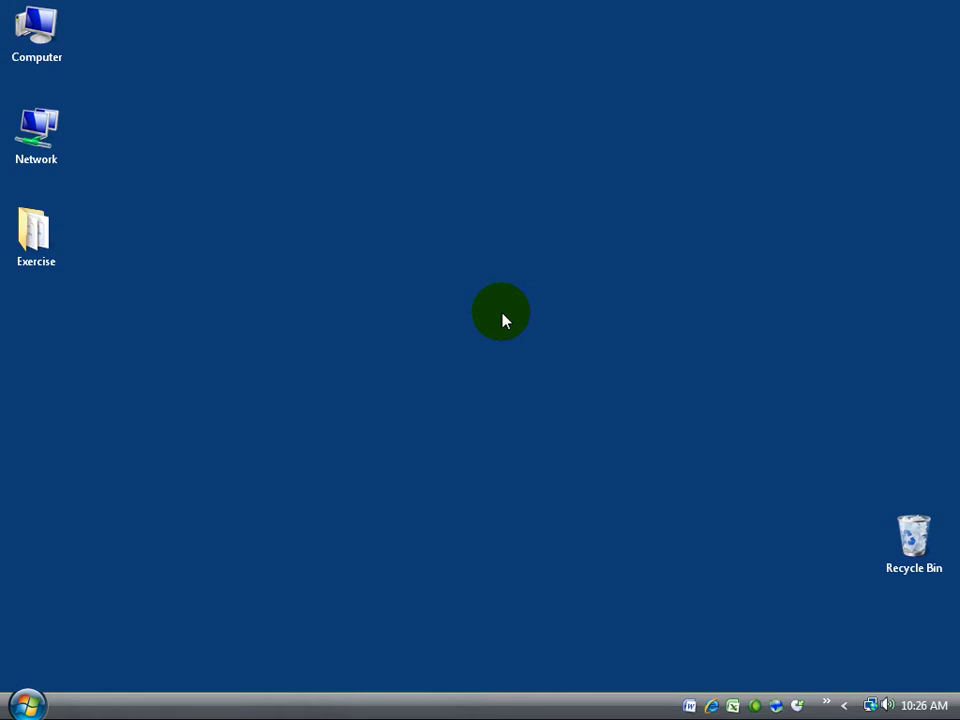
- Launch Microsoft Office Outlook from the taskbar's extra shortcuts and let the Inbox load
{"action": "left_click", "coordinate": [30, 704]}
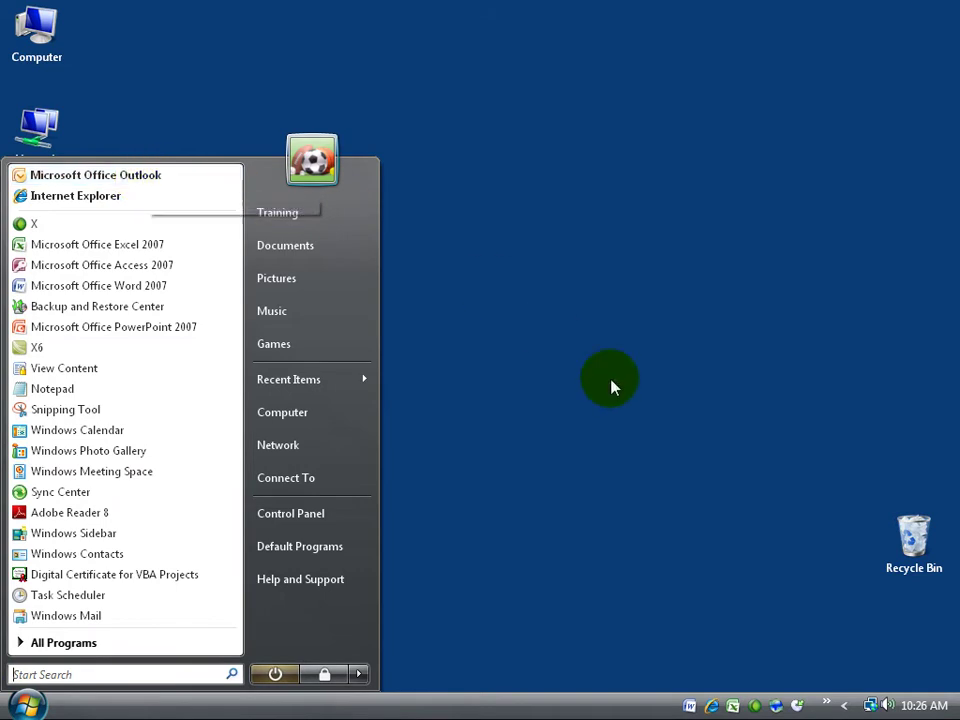
{"action": "left_click", "coordinate": [611, 386]}
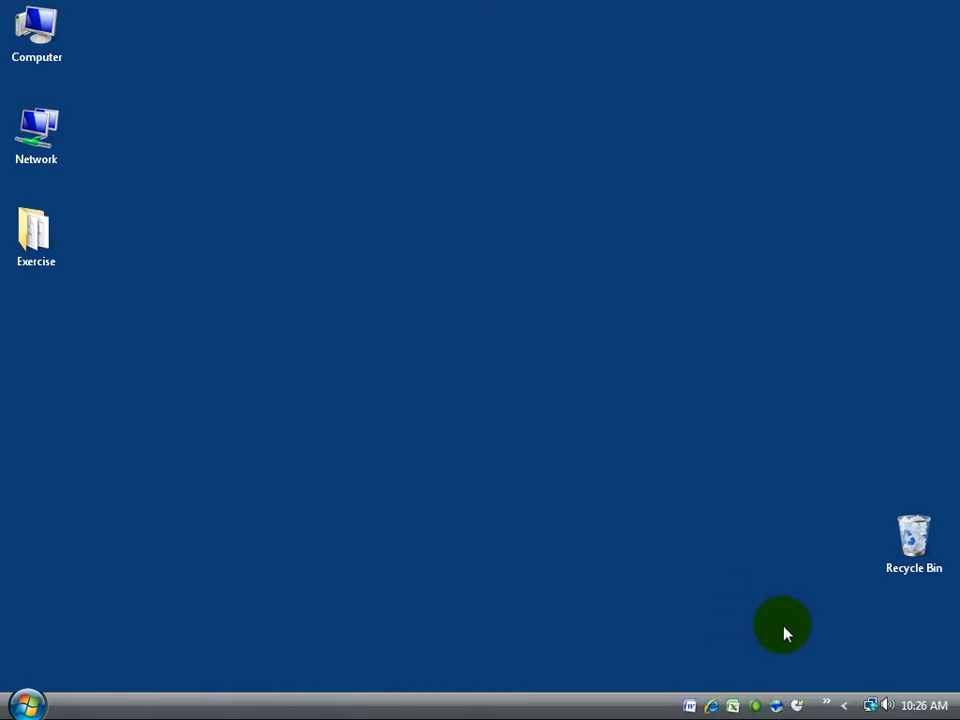
{"action": "left_click", "coordinate": [829, 706]}
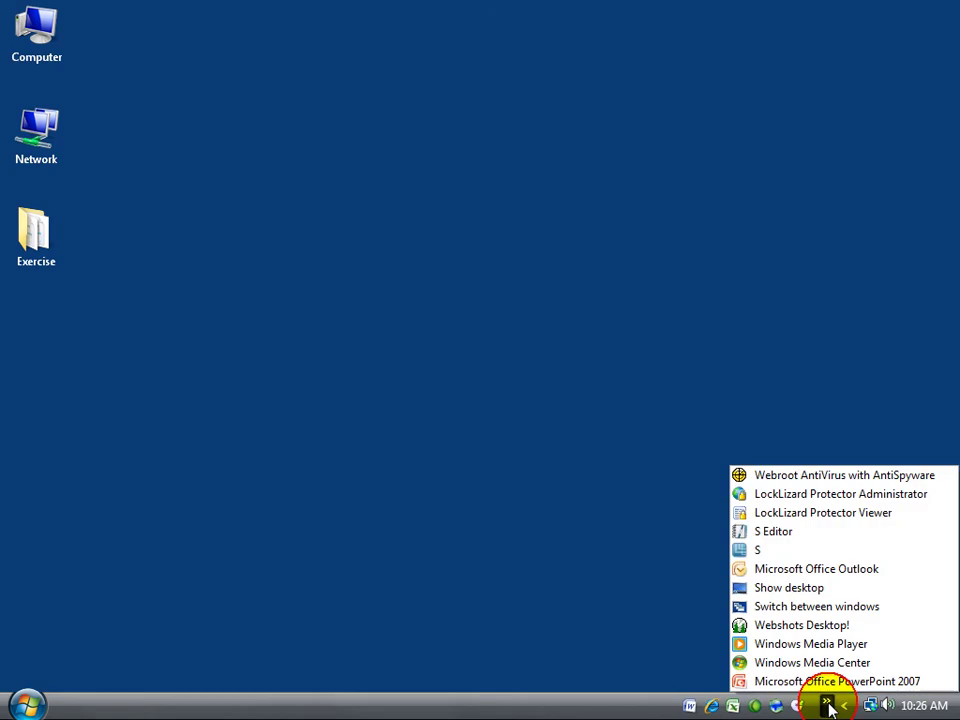
{"action": "left_click", "coordinate": [812, 572]}
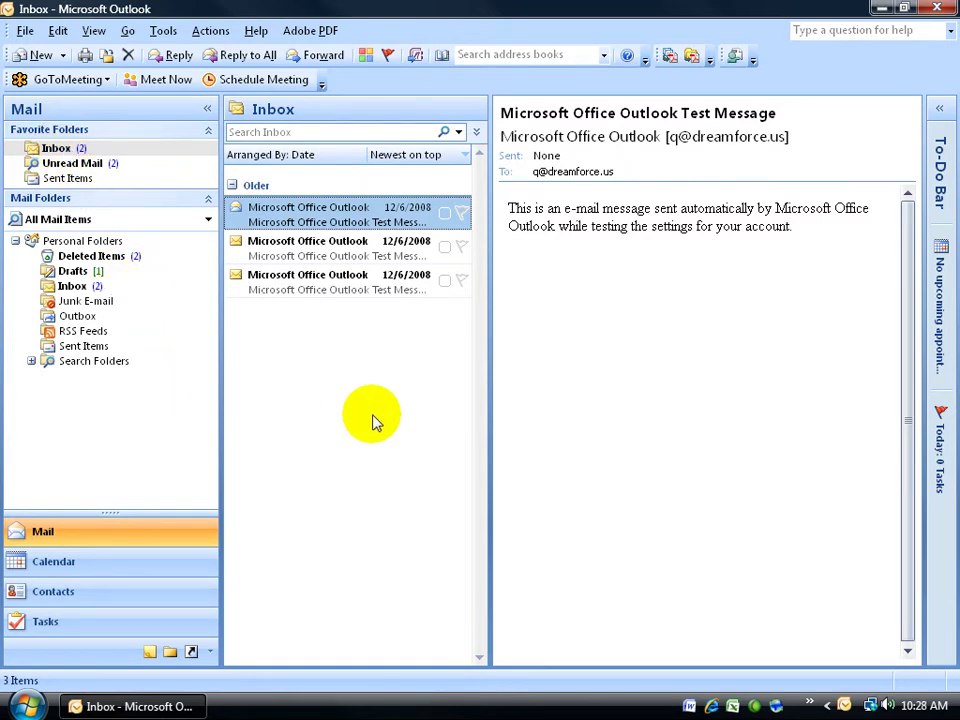
- Start the Add New E-mail Account wizard from Tools > Account Settings on the E-mail tab
{"action": "left_click", "coordinate": [163, 31]}
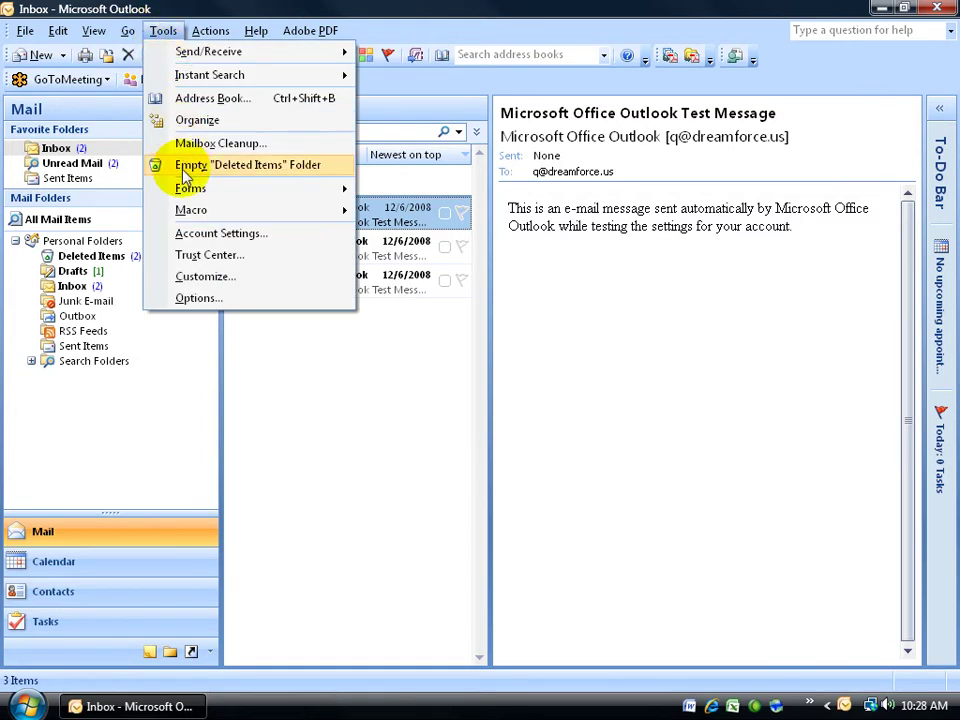
{"action": "left_click", "coordinate": [205, 235]}
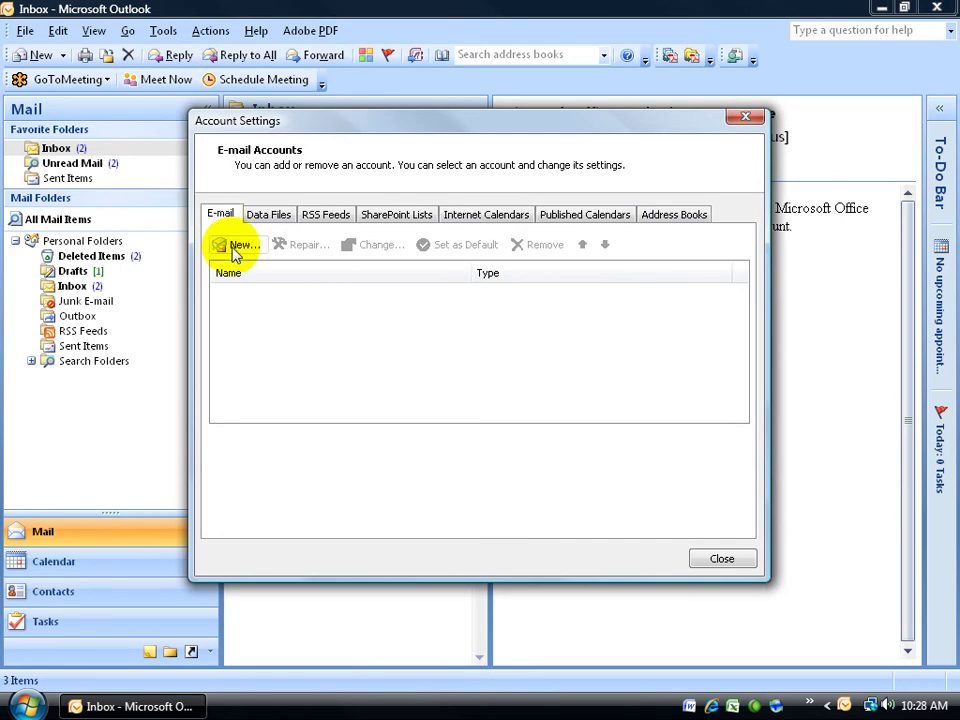
{"action": "left_click", "coordinate": [232, 245]}
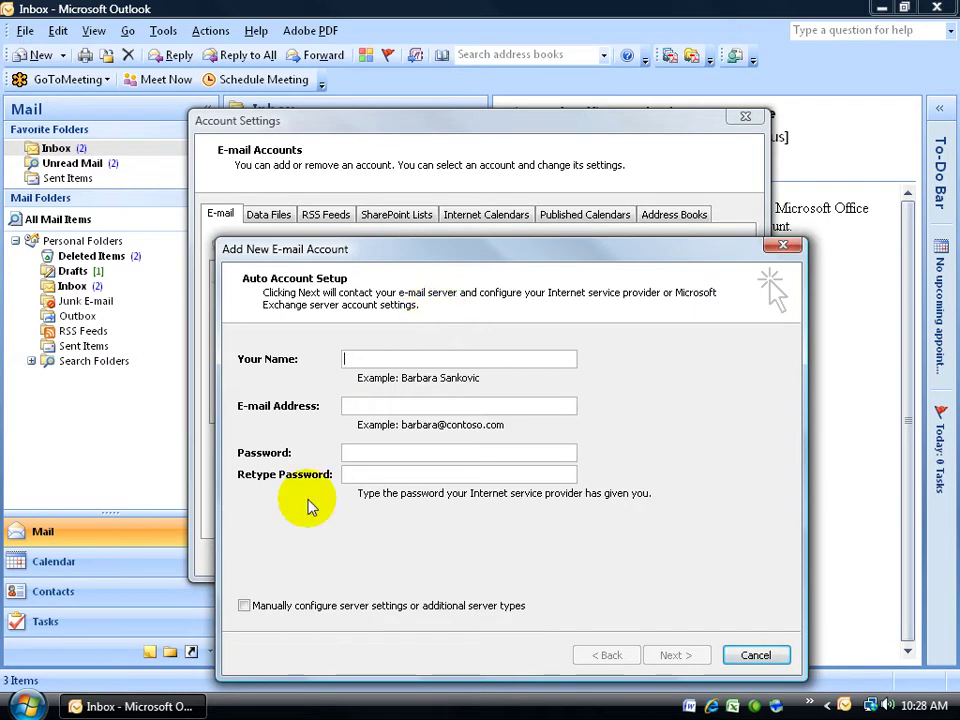
- Choose manual server configuration and the Internet E-mail service for the new account
{"action": "left_click", "coordinate": [247, 610]}
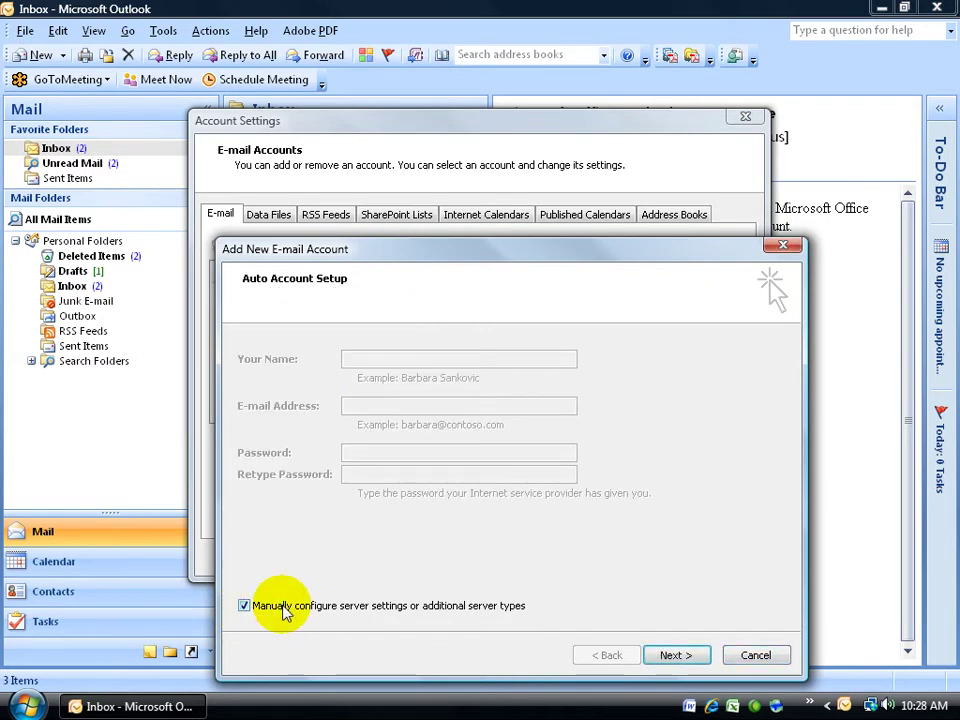
{"action": "left_click", "coordinate": [664, 657]}
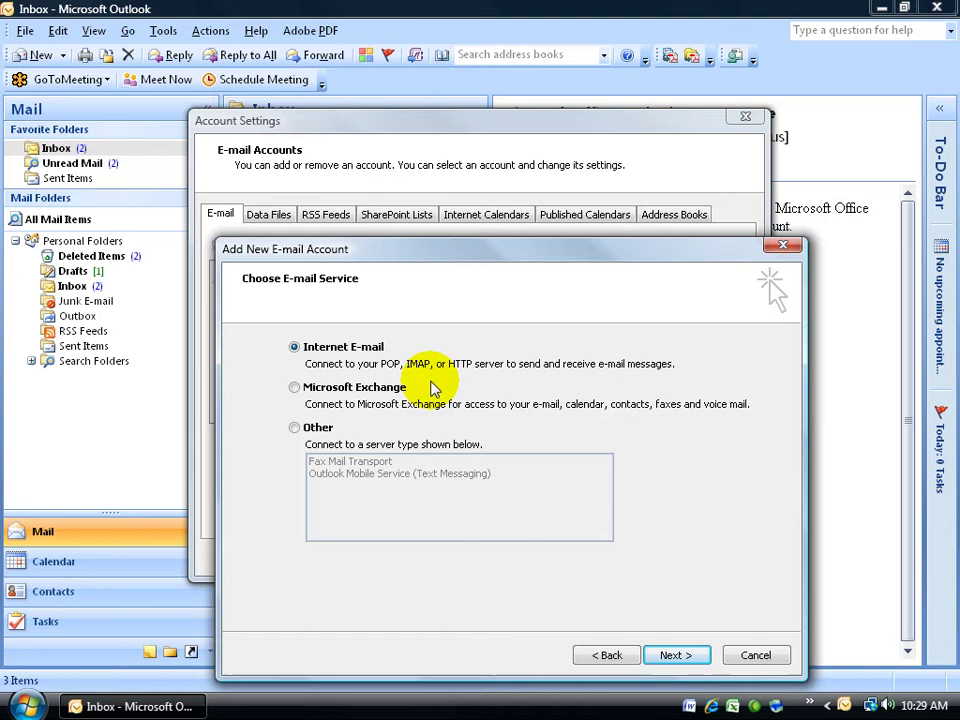
{"action": "left_click", "coordinate": [670, 655]}
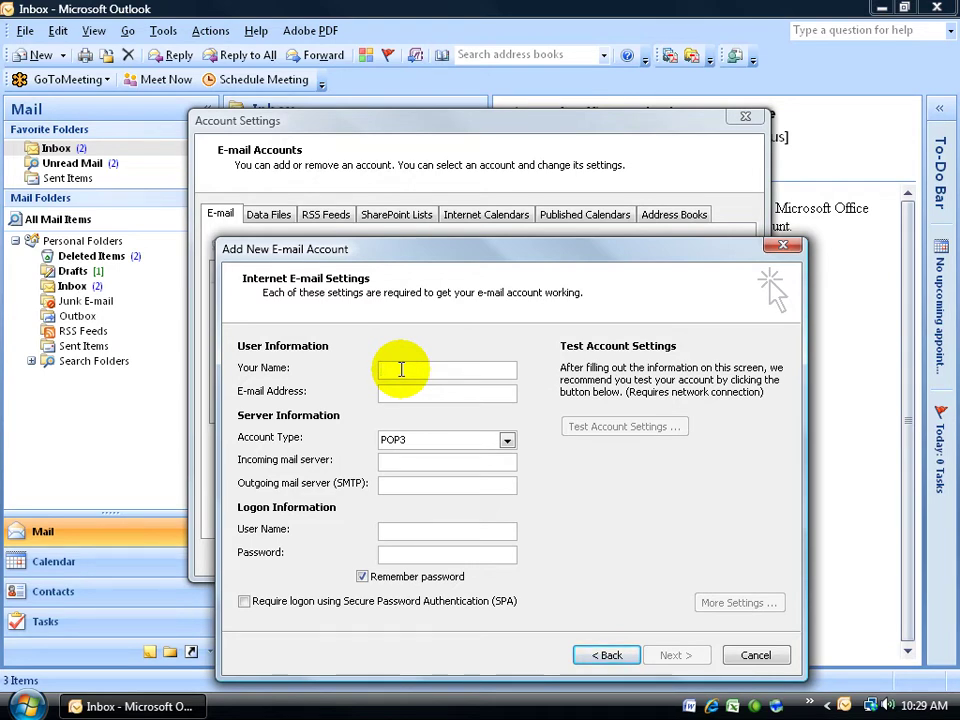
- Enter the account holder's full name and e-mail address so the logon user name auto-fills
{"action": "key", "text": "Tab"}
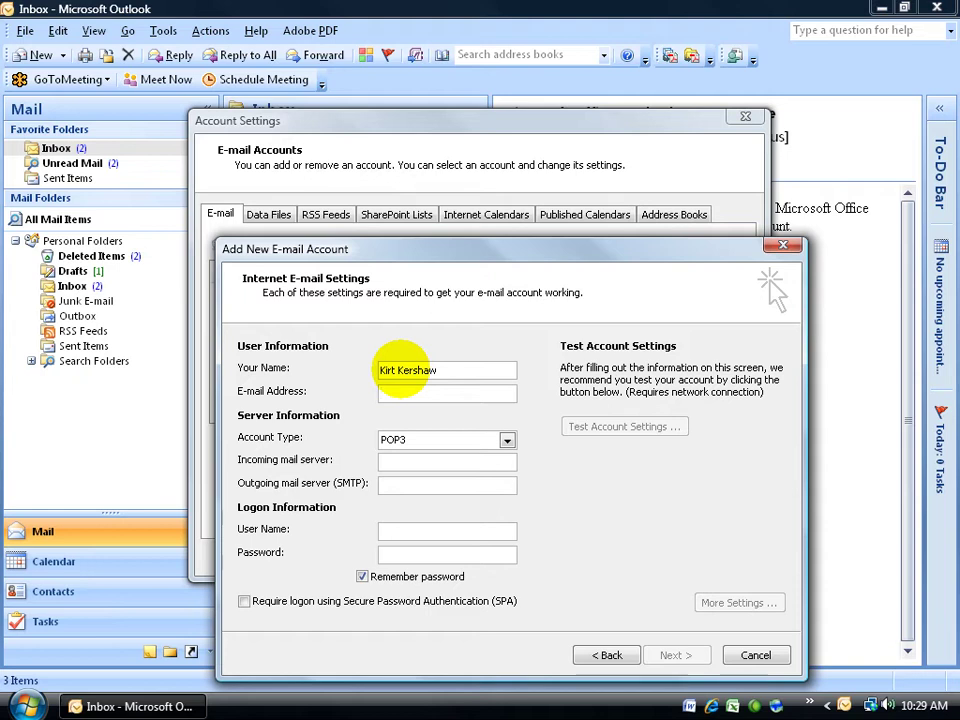
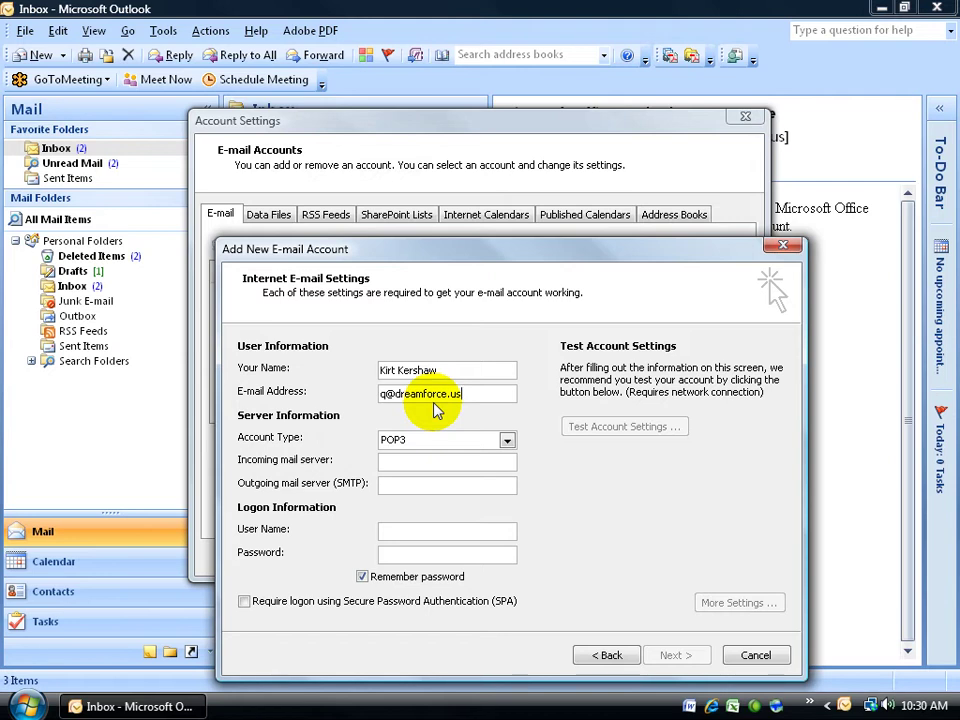
{"action": "key", "text": "Tab"}
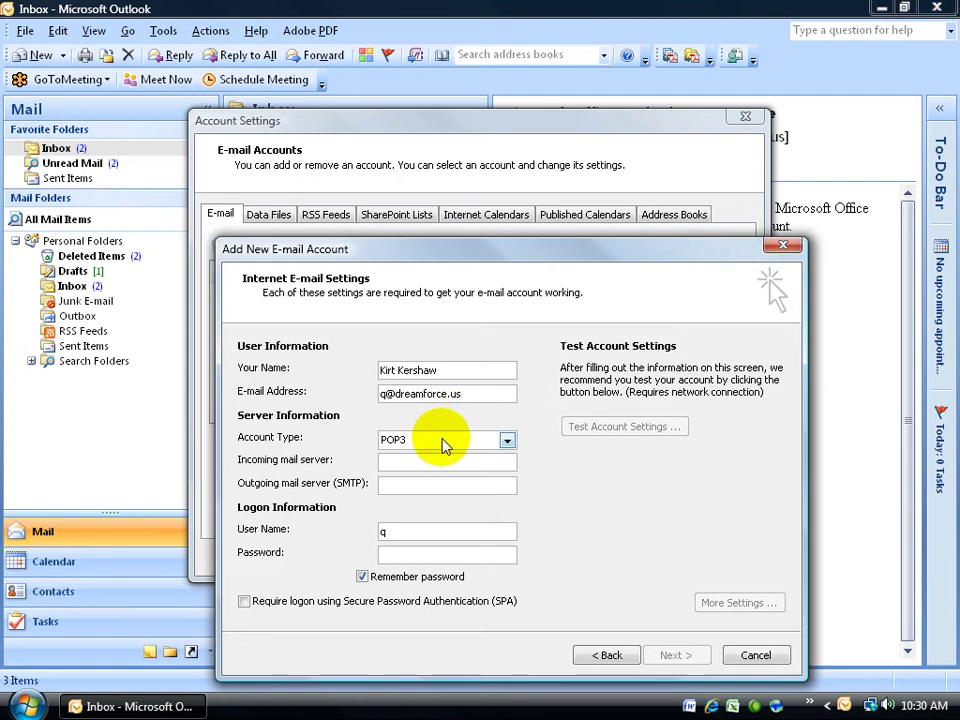
- Keep POP3 as the account type and set the incoming mail server to mail.dreamforce.us
{"action": "left_click", "coordinate": [507, 441]}
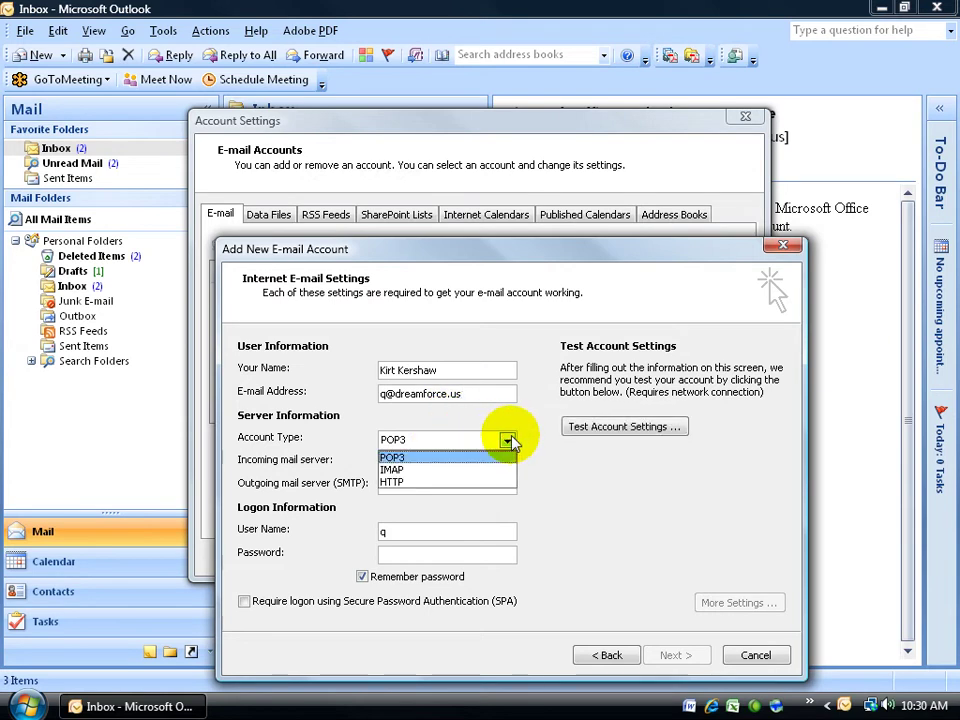
{"action": "left_click", "coordinate": [494, 458]}
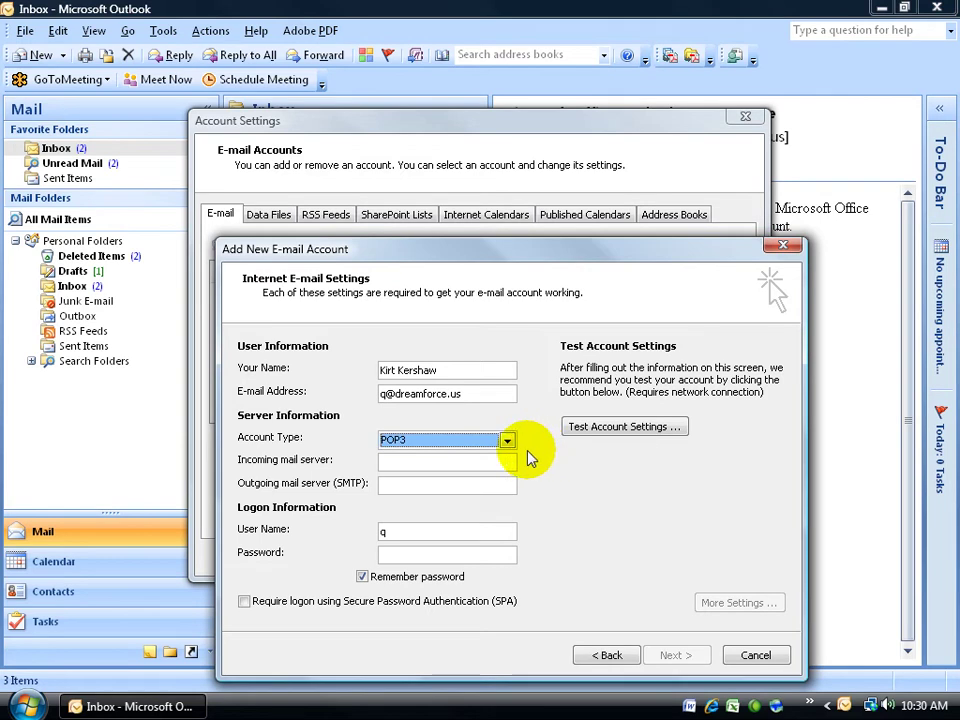
{"action": "left_click", "coordinate": [456, 461]}
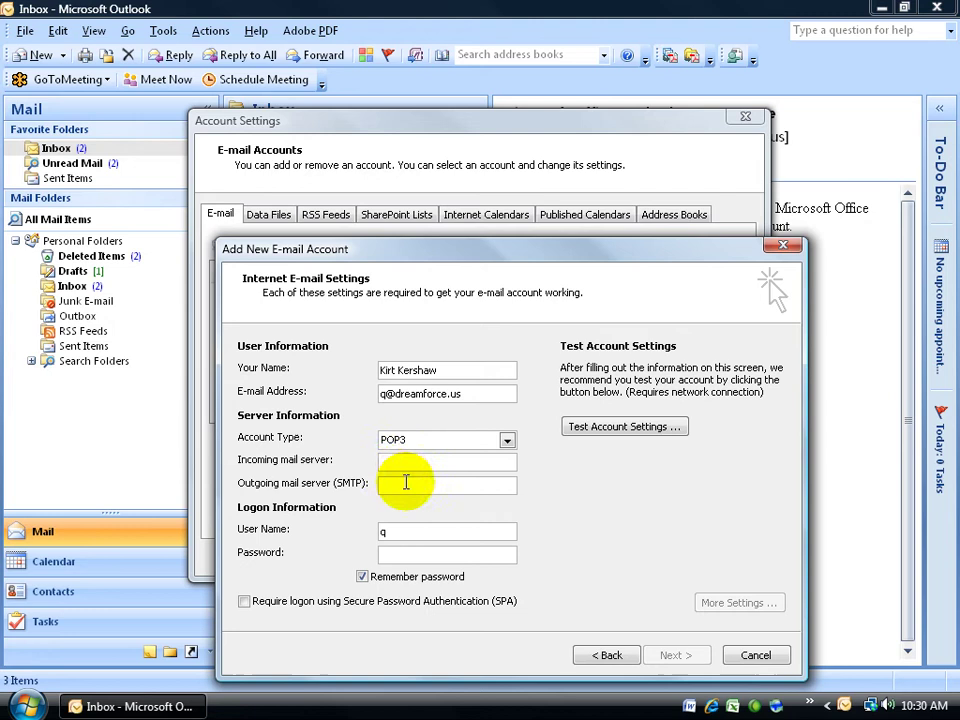
{"action": "type", "text": "mail.dreamforce."}
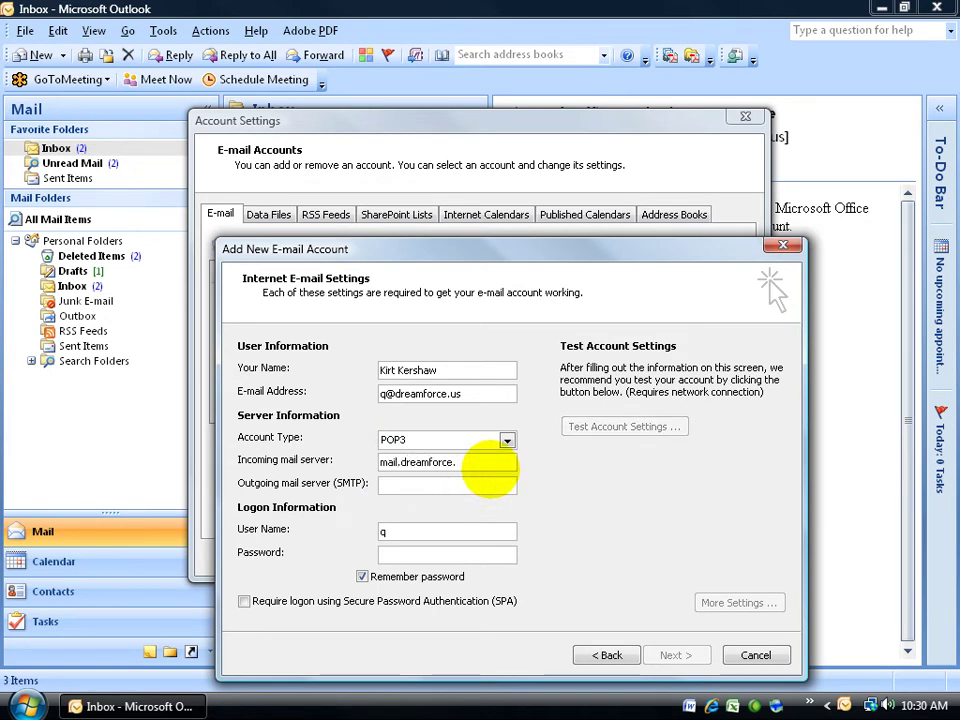
{"action": "type", "text": "us"}
{"action": "key", "text": "Tab"}
- Set the outgoing mail server to mail.dreamforce.us and enter the account password
{"action": "type", "text": "mail.dreamforce."}
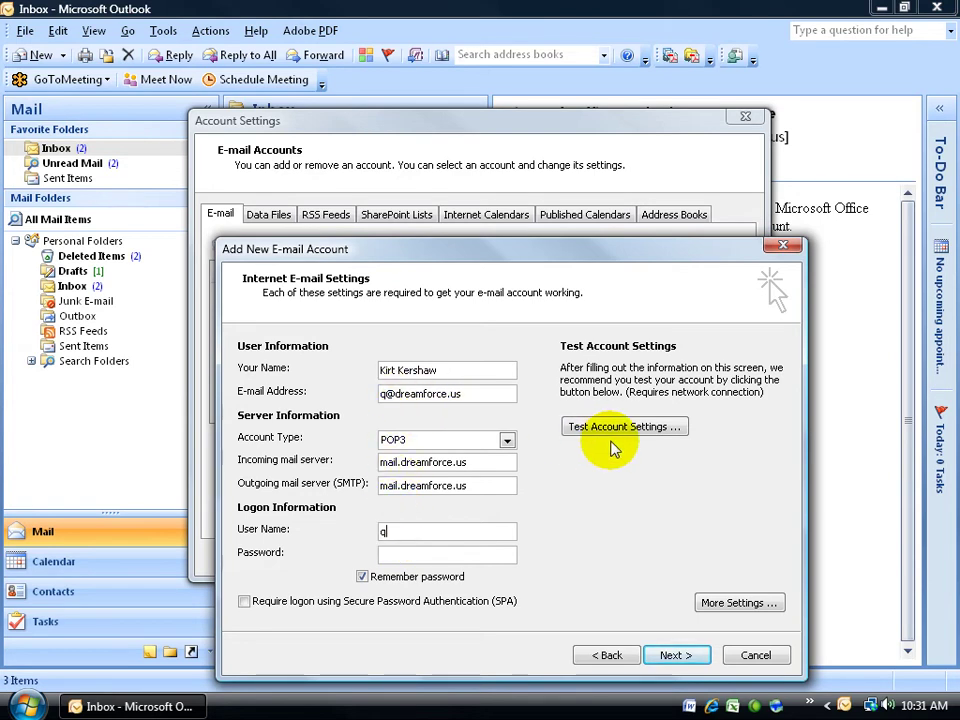
{"action": "type", "text": "+dreamforce.us"}
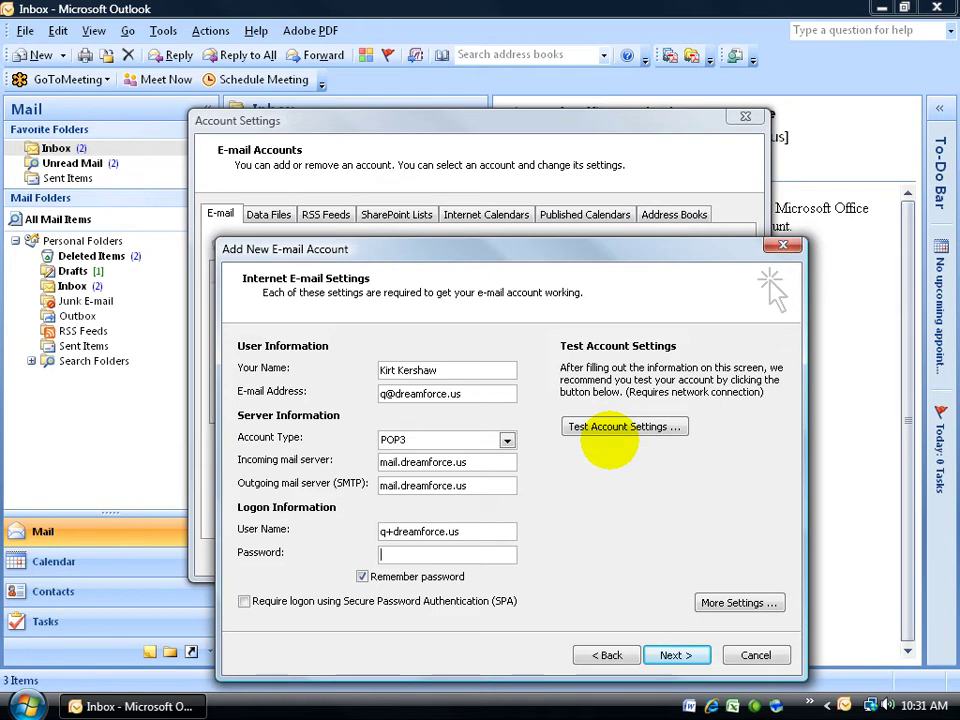
{"action": "key", "text": "Tab"}
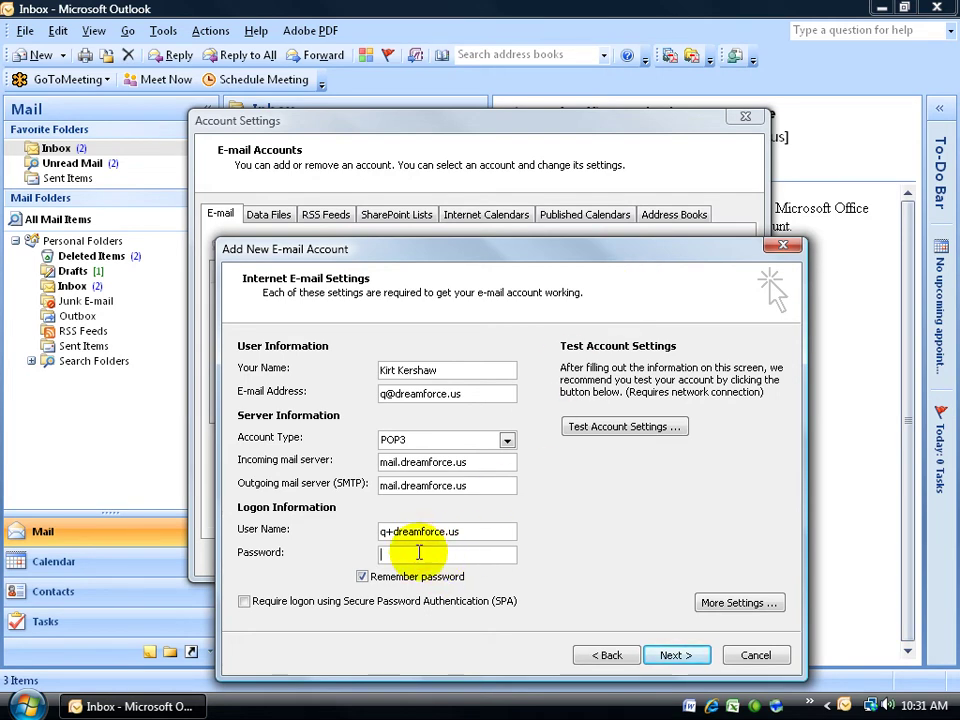
{"action": "type", "text": "*****"}
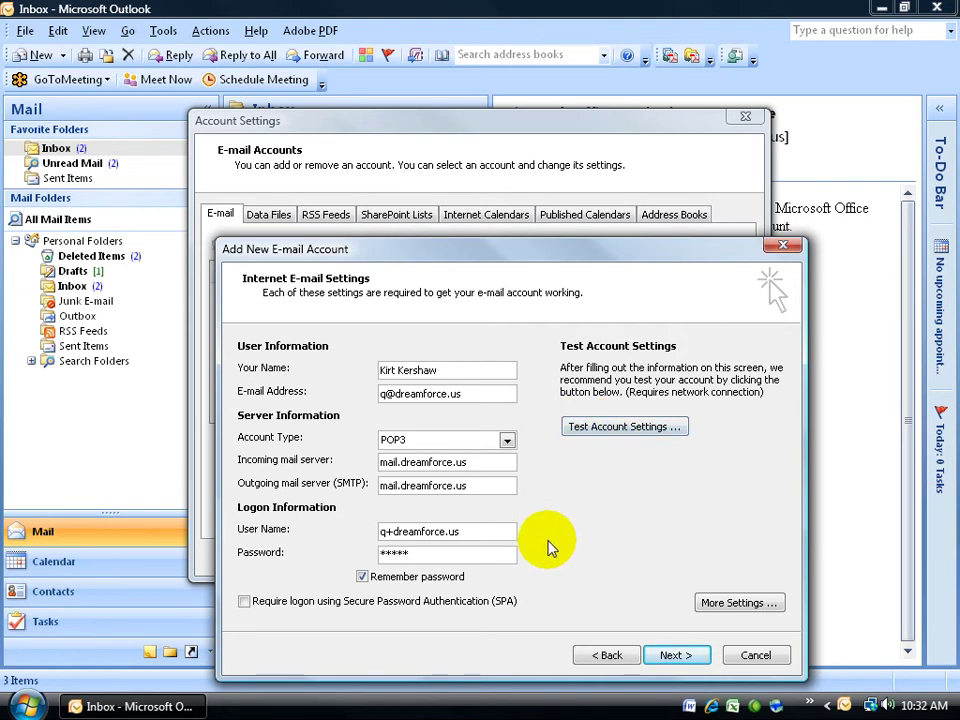
- Test the account settings and close the results once the POP3 logon and test e-mail pass
{"action": "left_click", "coordinate": [591, 429]}
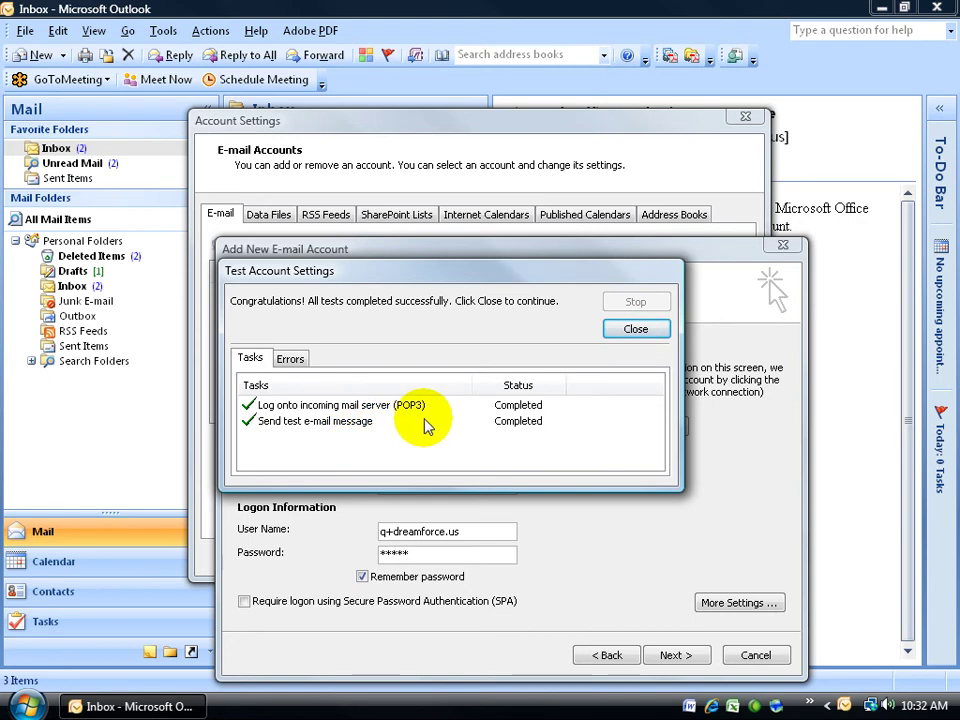
{"action": "left_click_drag", "start_coordinate": [469, 272], "coordinate": [514, 407]}
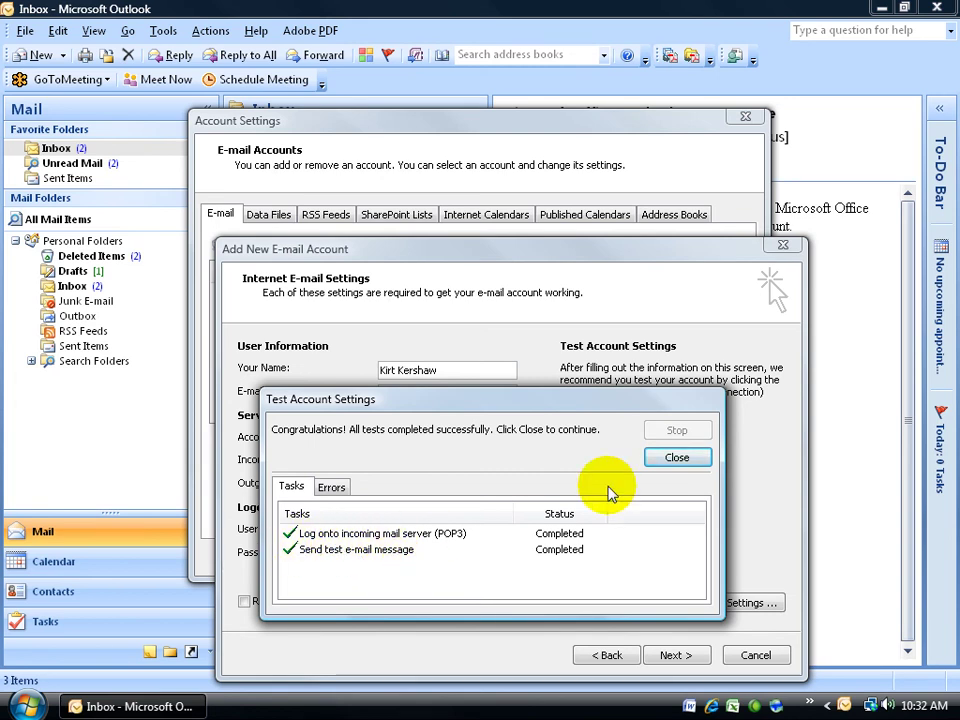
{"action": "left_click", "coordinate": [670, 459]}
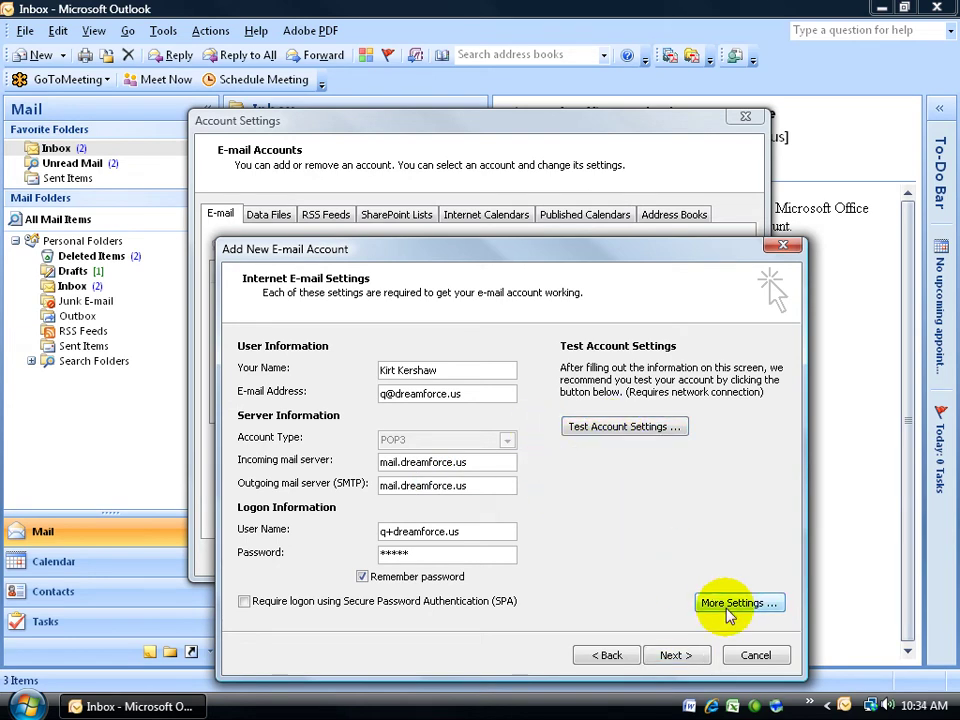
- Open More Settings for the account and cancel out without changing anything
{"action": "left_click", "coordinate": [730, 604]}
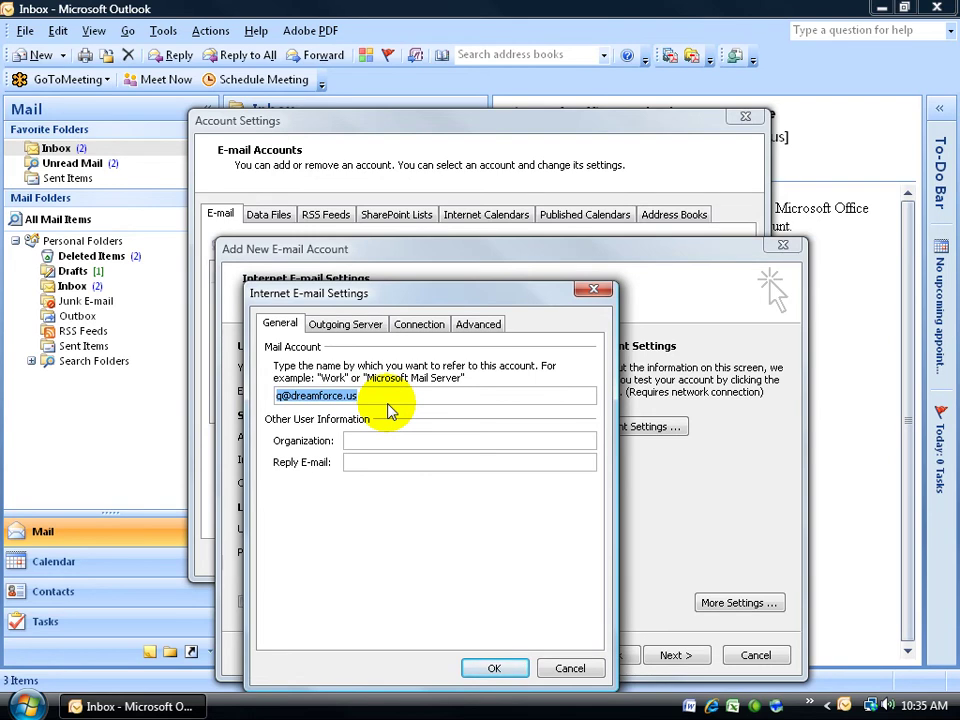
{"action": "left_click", "coordinate": [567, 669]}
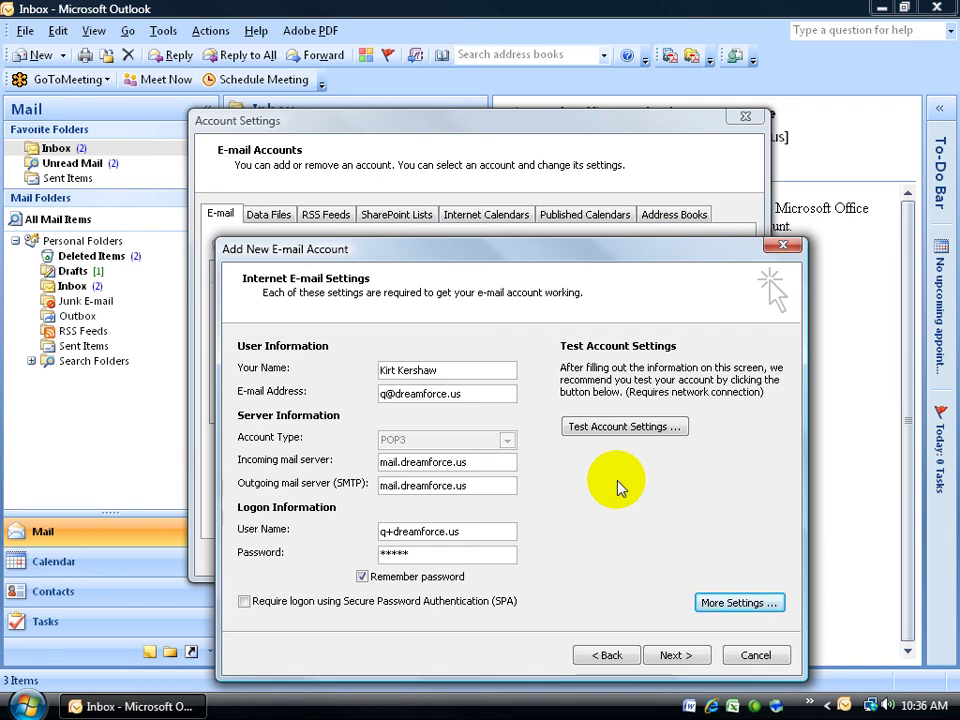
- Finish the account setup, close Account Settings, and run Send/Receive to fetch the test message
{"action": "left_click", "coordinate": [664, 656]}
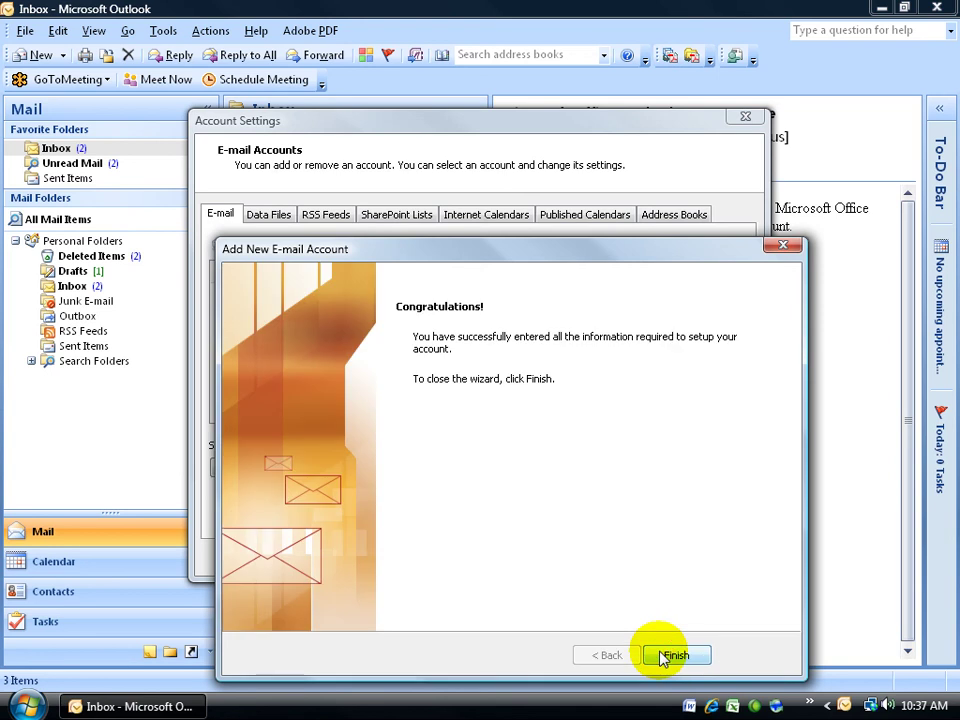
{"action": "left_click", "coordinate": [673, 658]}
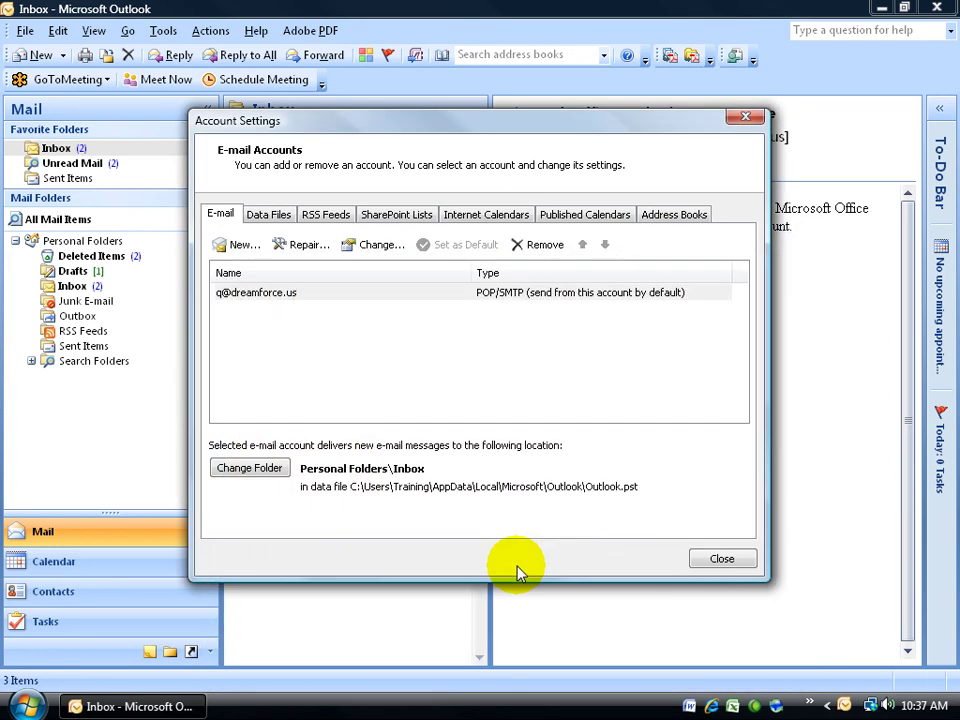
{"action": "left_click", "coordinate": [722, 559]}
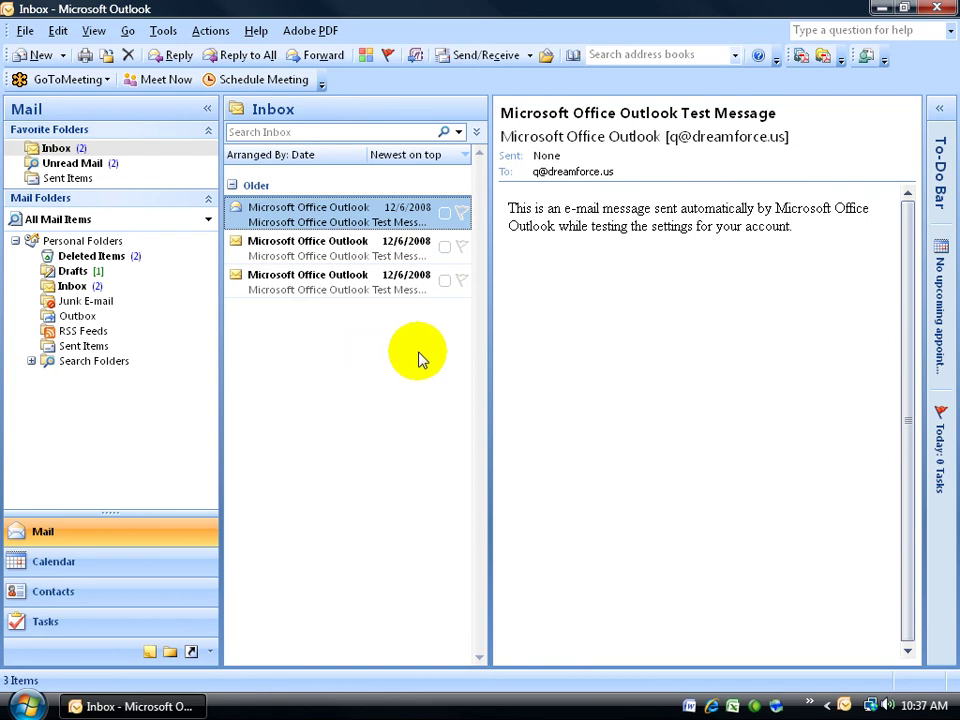
{"action": "left_click", "coordinate": [458, 55]}
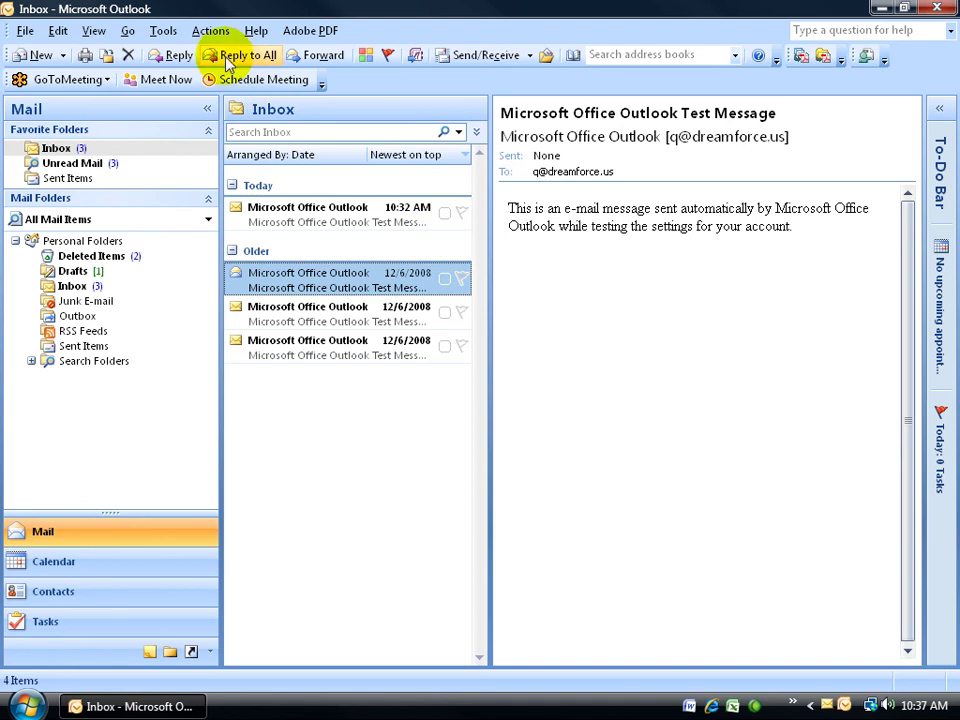
- Reopen Account Settings and view the new POP/SMTP account's details, cancelling without changes
{"action": "left_click", "coordinate": [160, 32]}
{"action": "left_click", "coordinate": [180, 256]}
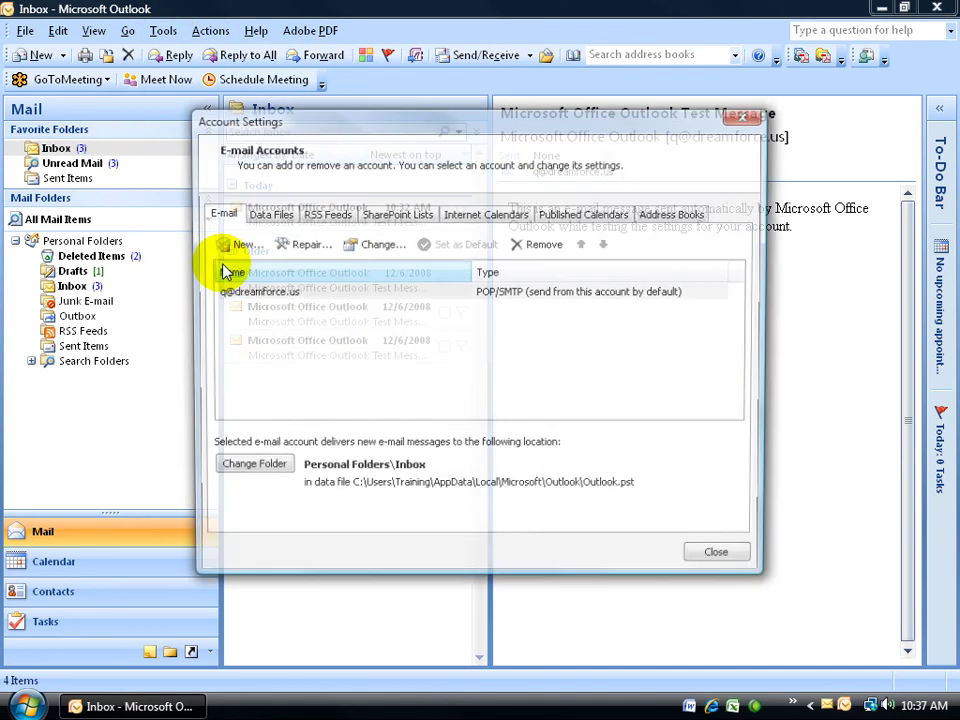
{"action": "left_click", "coordinate": [230, 296]}
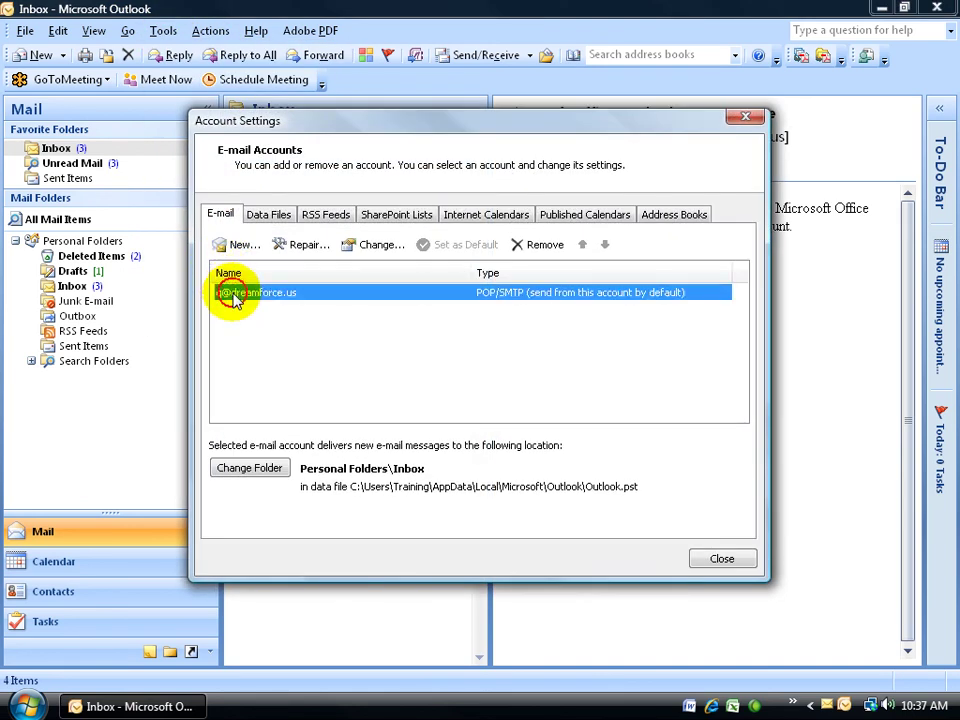
{"action": "double_click", "coordinate": [287, 296]}
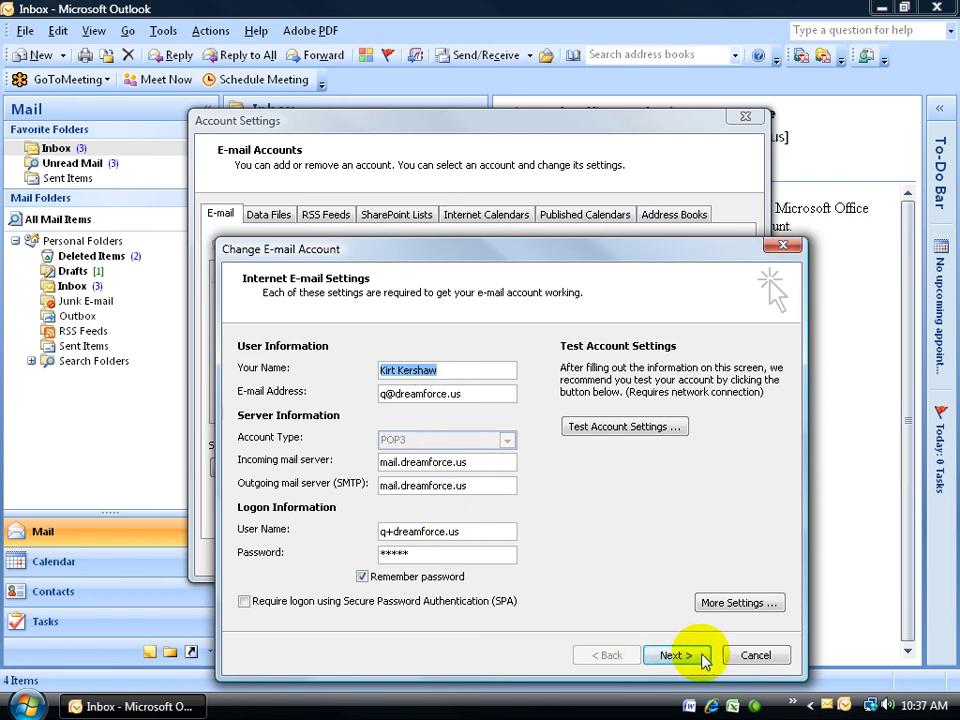
{"action": "left_click", "coordinate": [755, 656]}
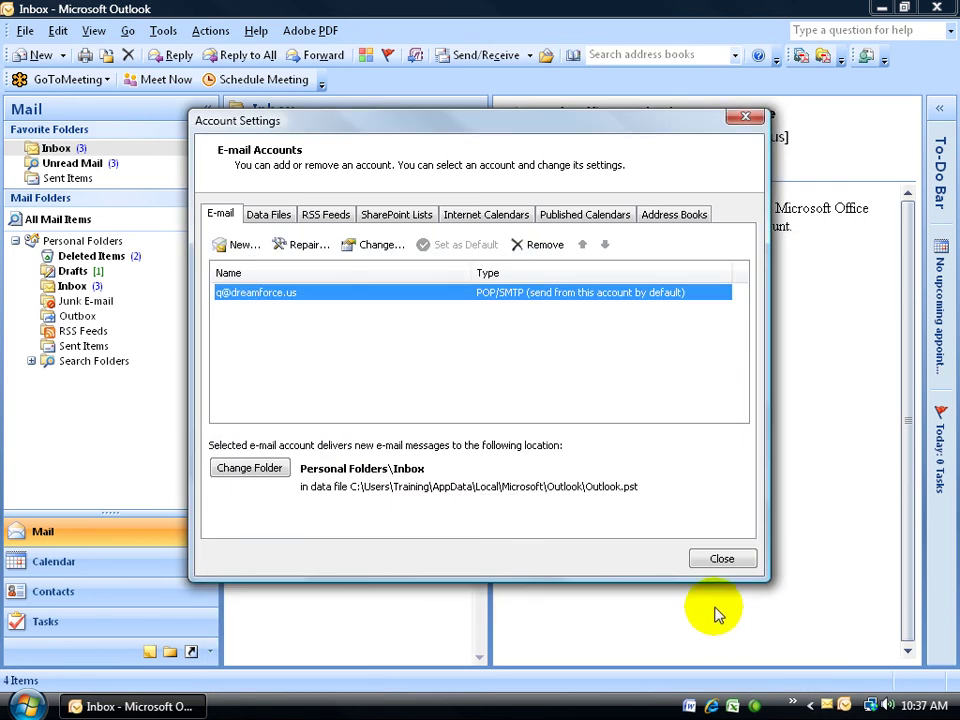
- Close Account Settings and minimize Outlook to show the Windows Vista desktop
{"action": "left_click", "coordinate": [720, 560]}
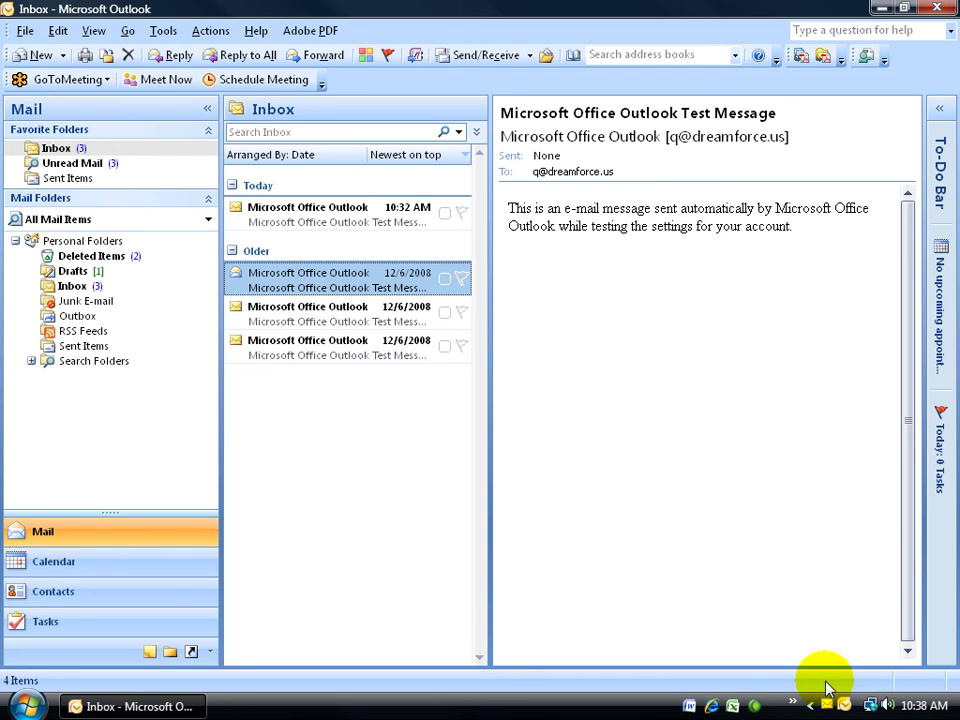
{"action": "left_click", "coordinate": [881, 10]}
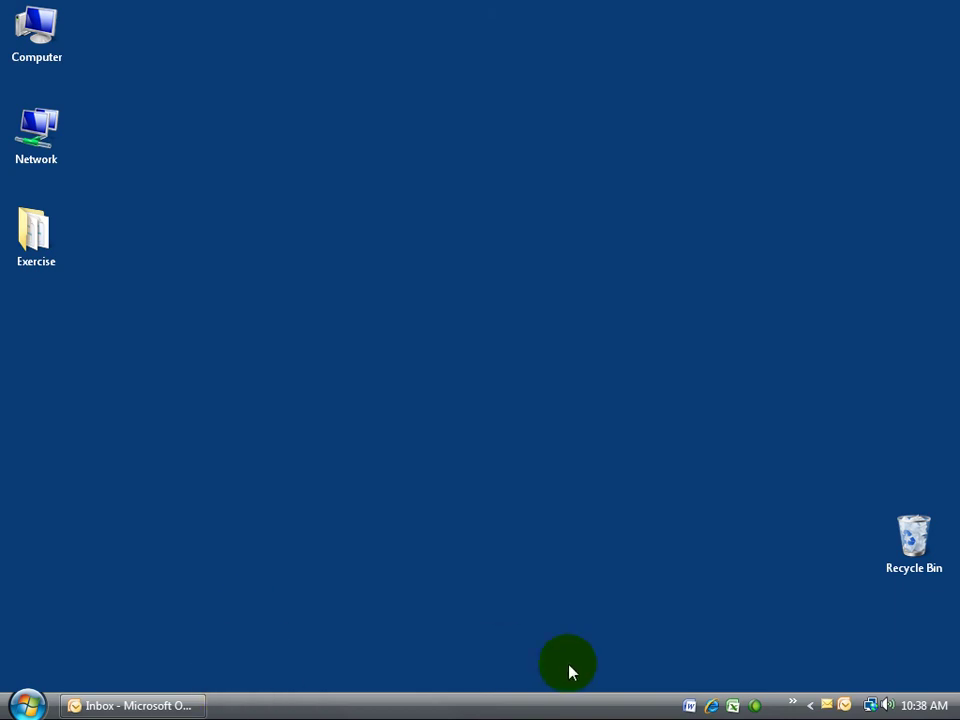
- Restore the Outlook window to show the Inbox with its four test messages
{"action": "mouse_move", "coordinate": [827, 703]}
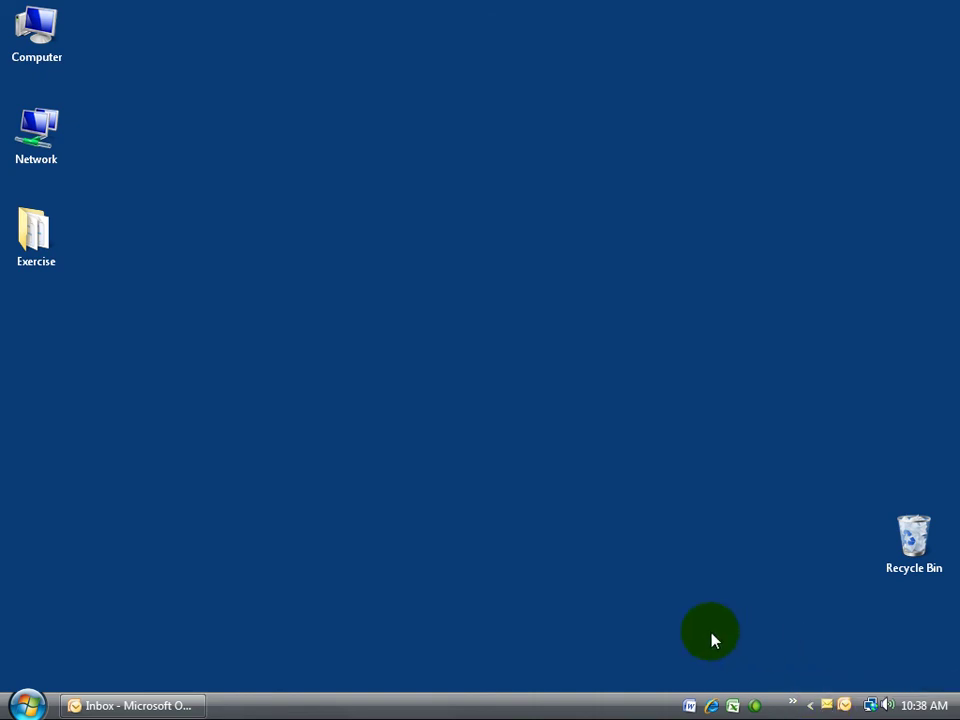
{"action": "left_click", "coordinate": [172, 705]}
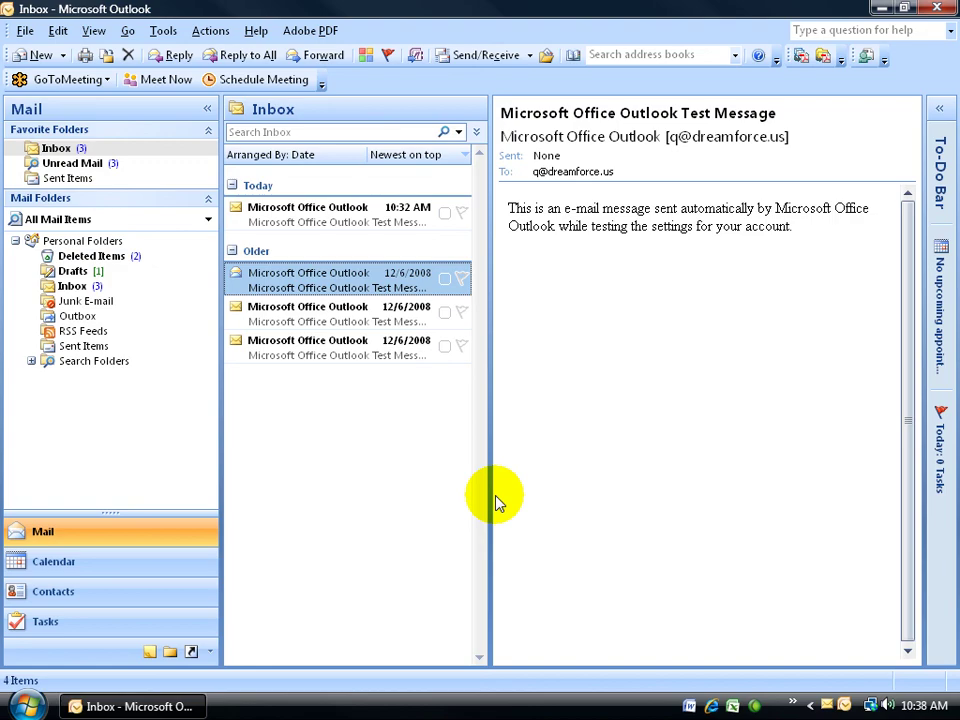